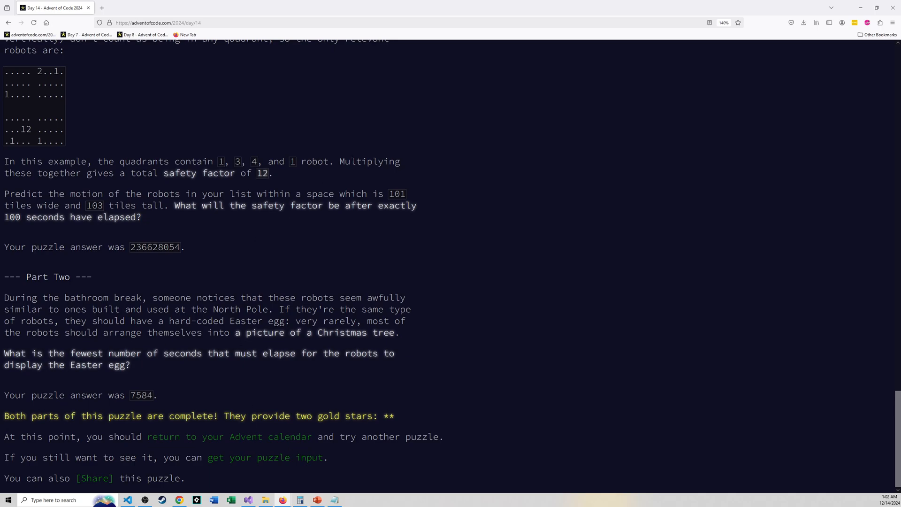
# Step: Hide the puzzle page and focus the AOC2025-Day14-Part2.py editor
pyautogui.click(858, 9)
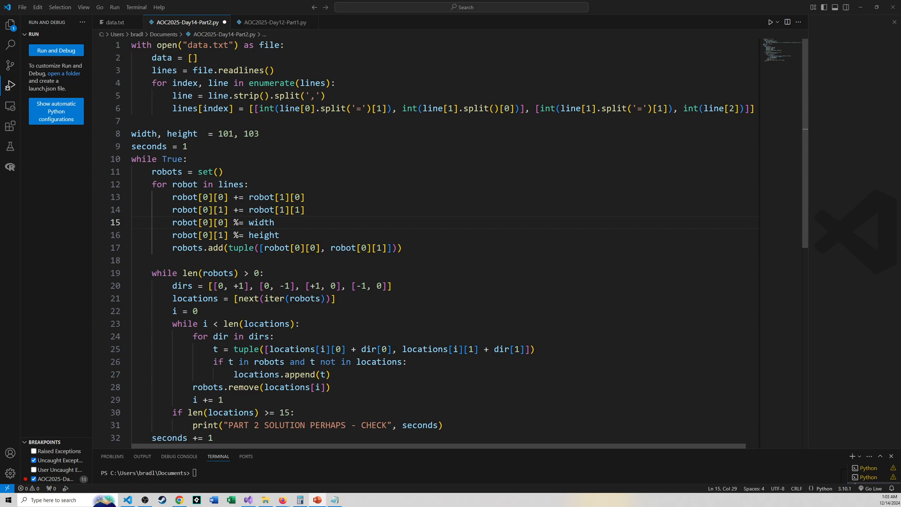
pyautogui.moveTo(260, 336)
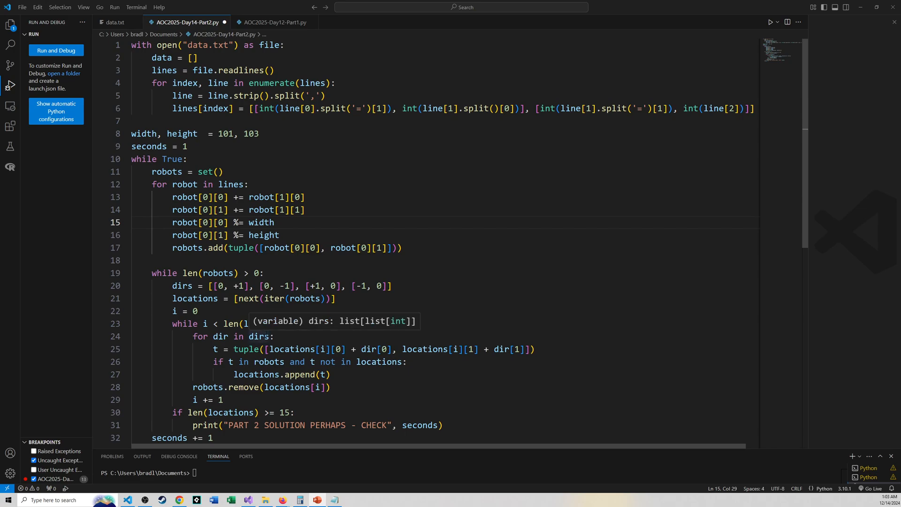
pyautogui.click(442, 381)
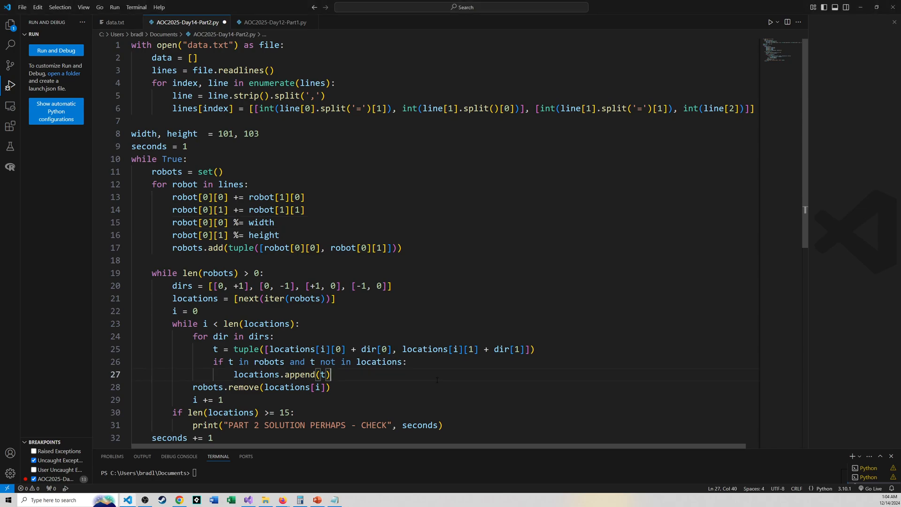
# Step: Run the script with F5, get PART 2 SOLUTION PERHAPS - CHECK 7584, then stop the session
pyautogui.press('F5')
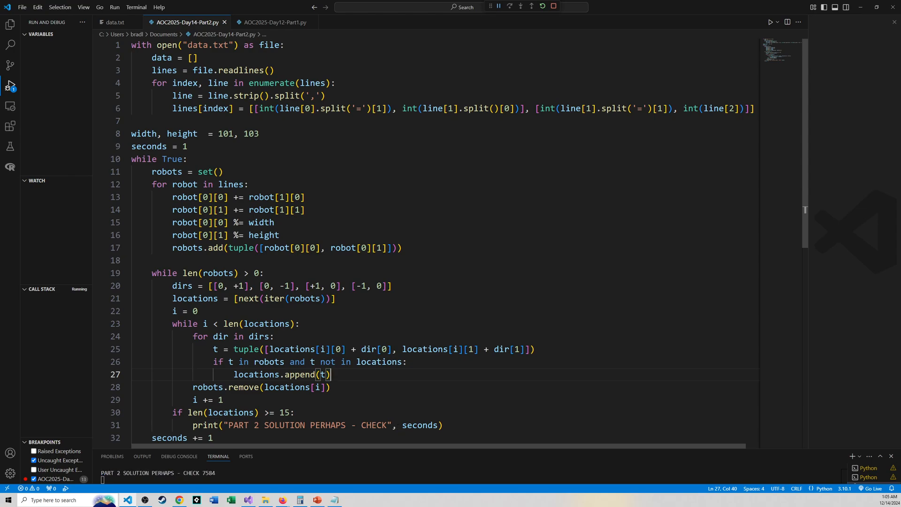
pyautogui.click(295, 259)
pyautogui.hotkey('shift', 'F5')
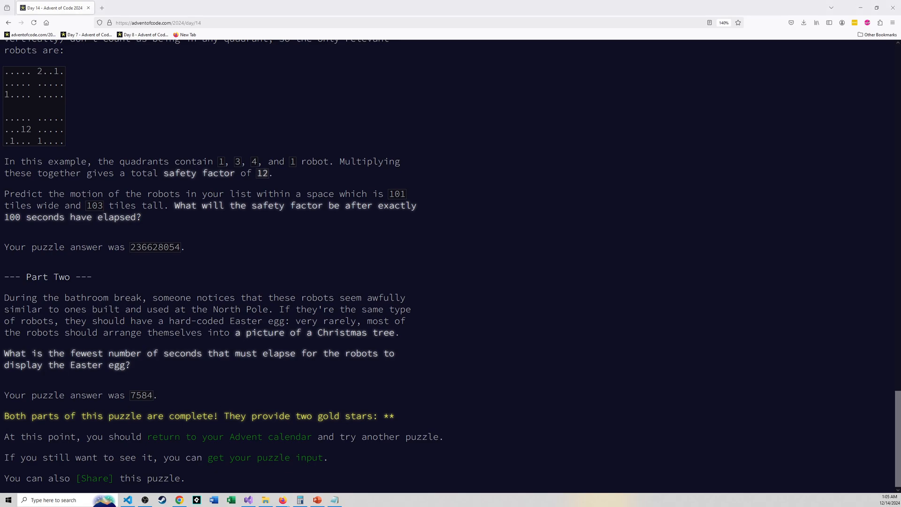
pyautogui.hotkey('alt', 'Tab')
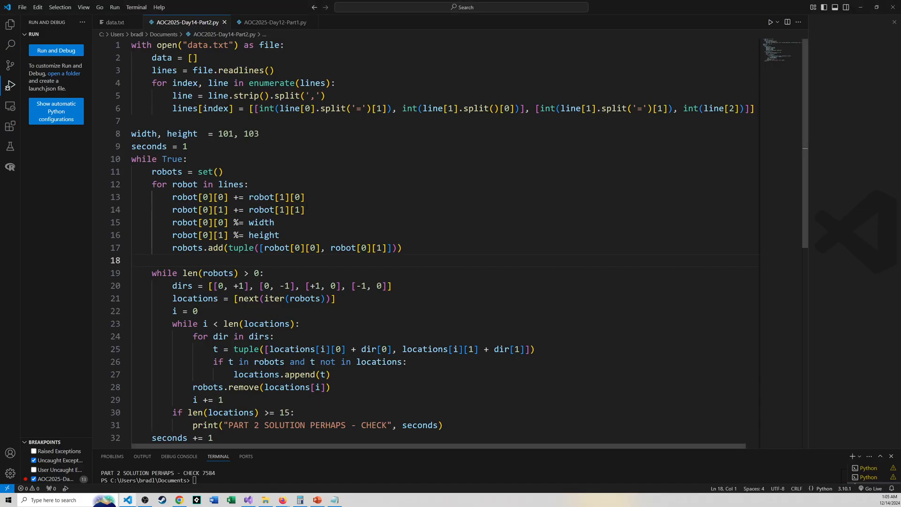